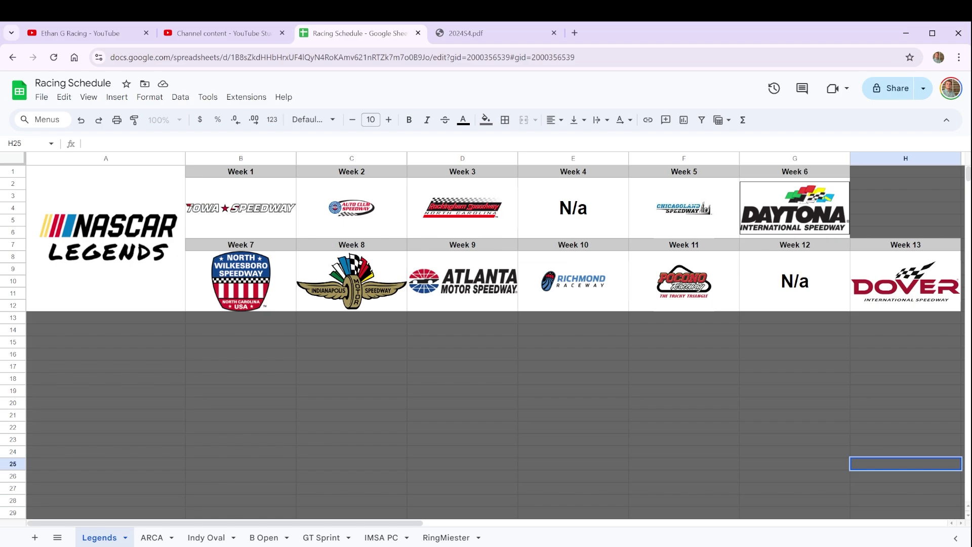
Step: Open the ARCA schedule sheet and select its Week 2 track cell
click(161, 542)
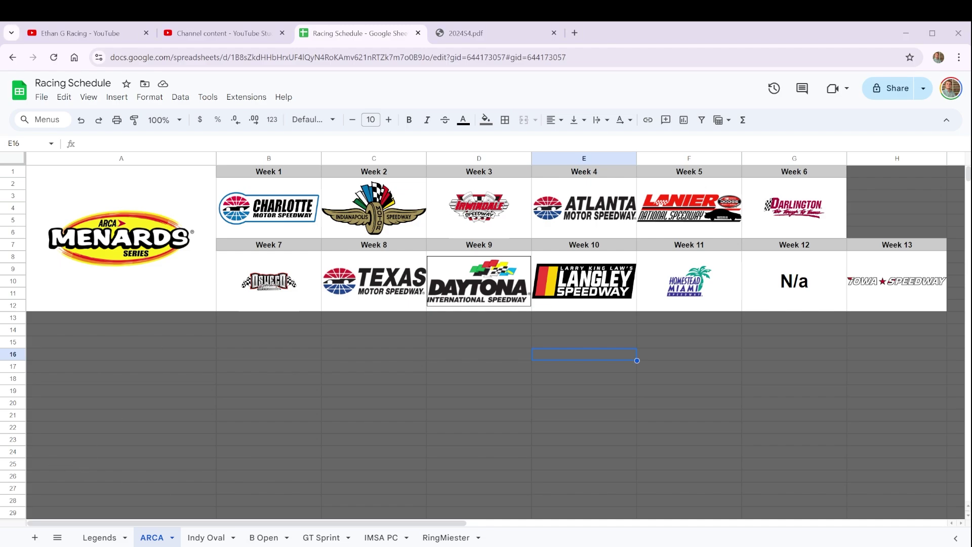
click(833, 431)
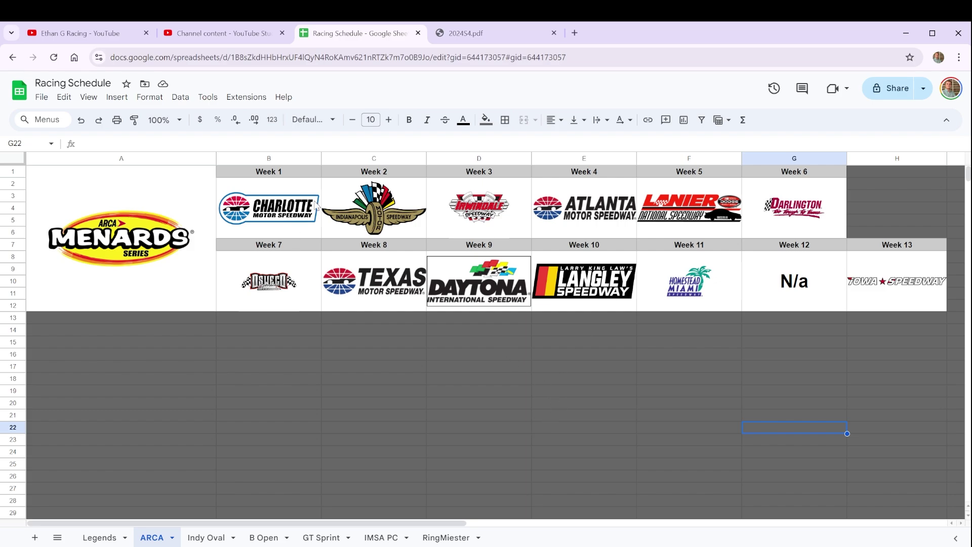
click(394, 224)
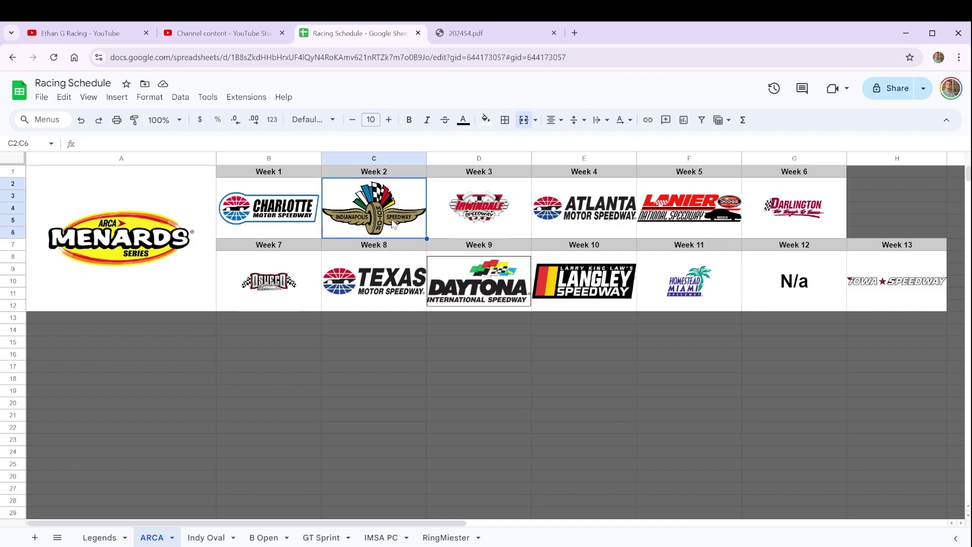
Step: Look up the ARCA Menards Series - 2024 Season 4 - Fixed schedule through the table of contents in 2024S4.pdf
click(503, 33)
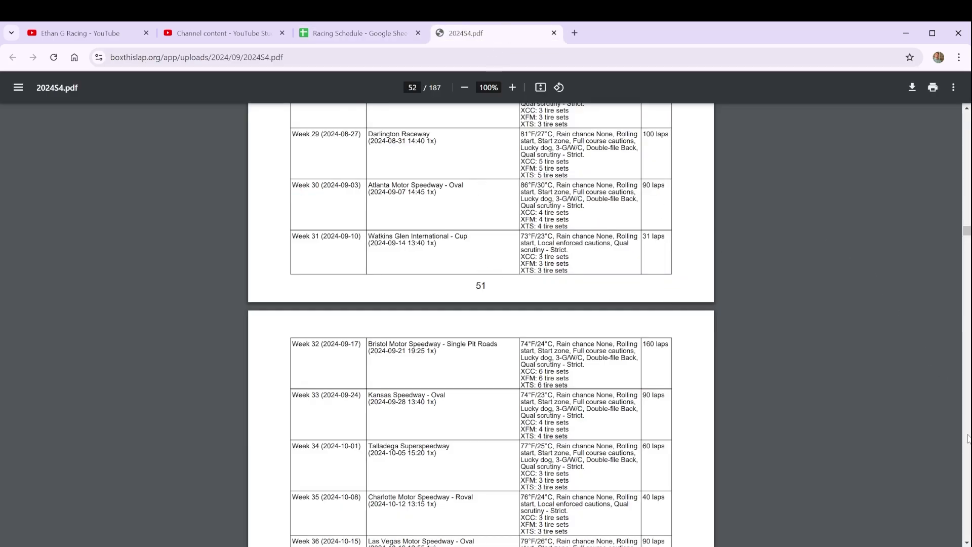
key(Right)
key(Right)
key(Right)
key(Right)
key(Home)
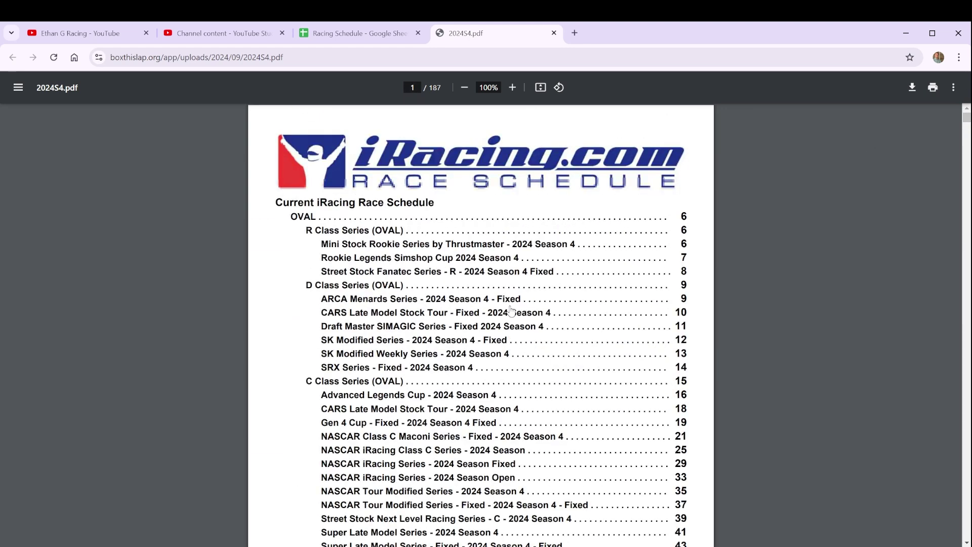
click(380, 303)
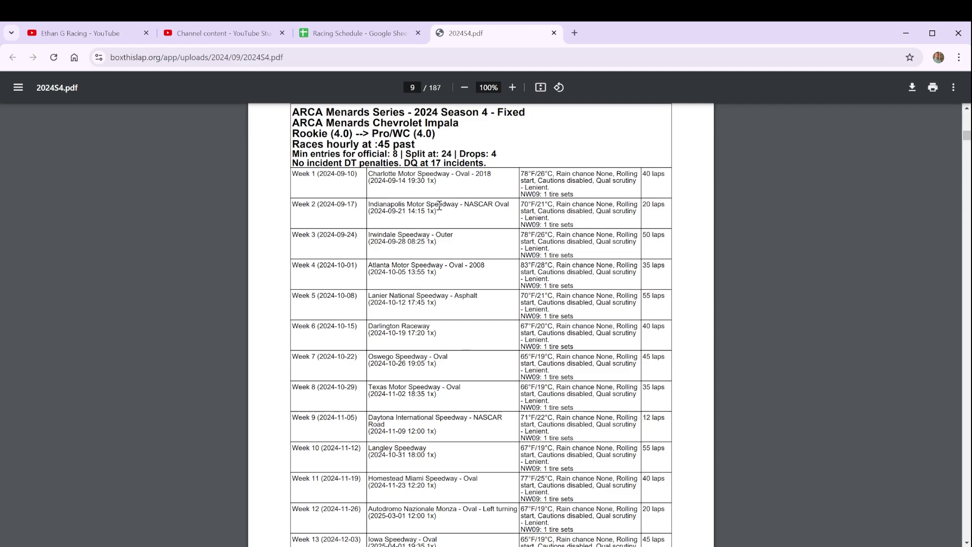
Step: Replace the Week 2 track on the Racing Schedule's ARCA sheet with a copy of the Week 12 N/a cell
click(342, 36)
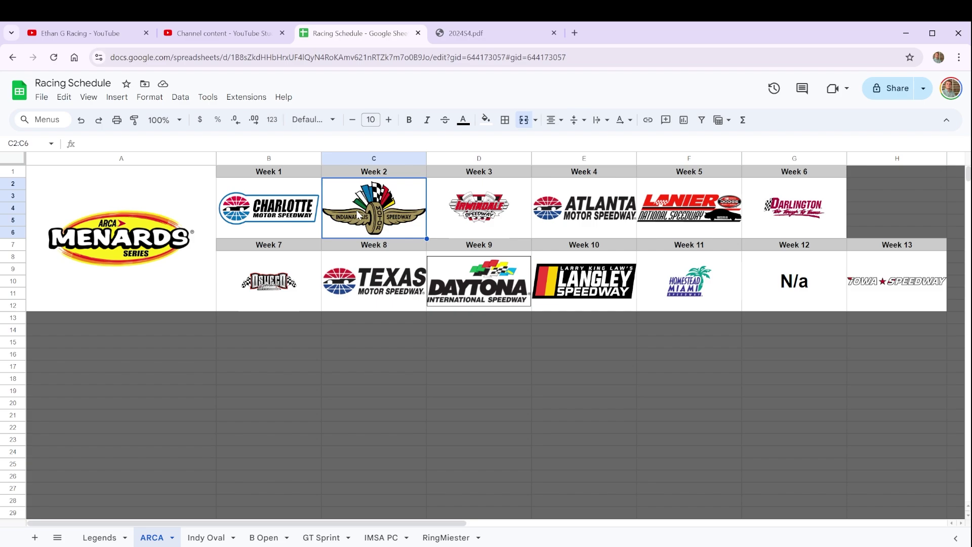
click(796, 291)
right_click(796, 292)
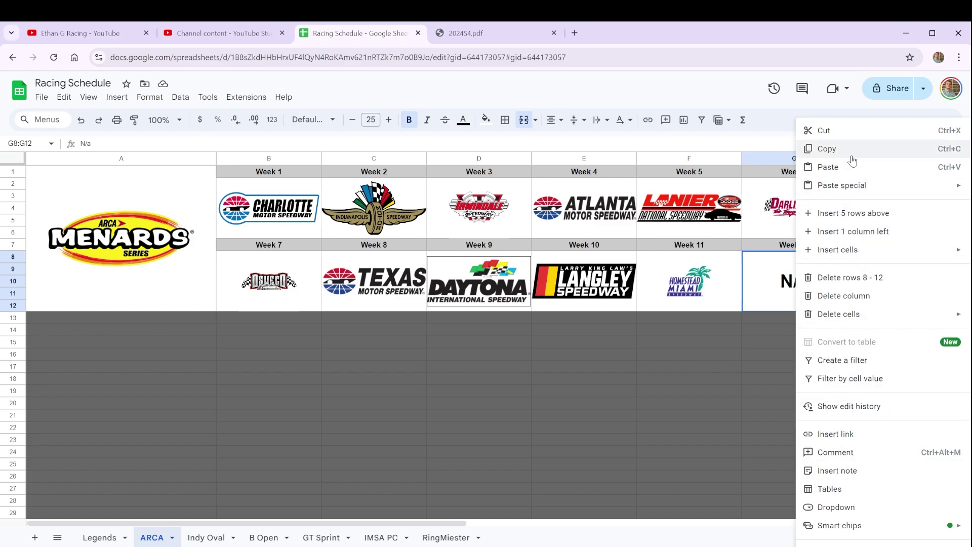
click(851, 150)
click(394, 224)
right_click(393, 224)
click(430, 167)
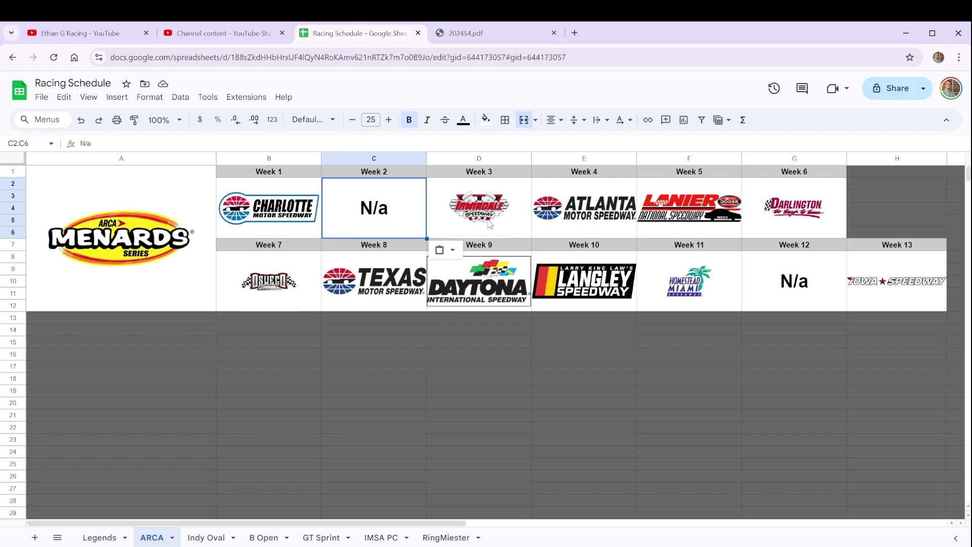
Step: Check the remaining ARCA weeks, through Week 13, in 2024S4.pdf and return to the Racing Schedule spreadsheet
click(610, 227)
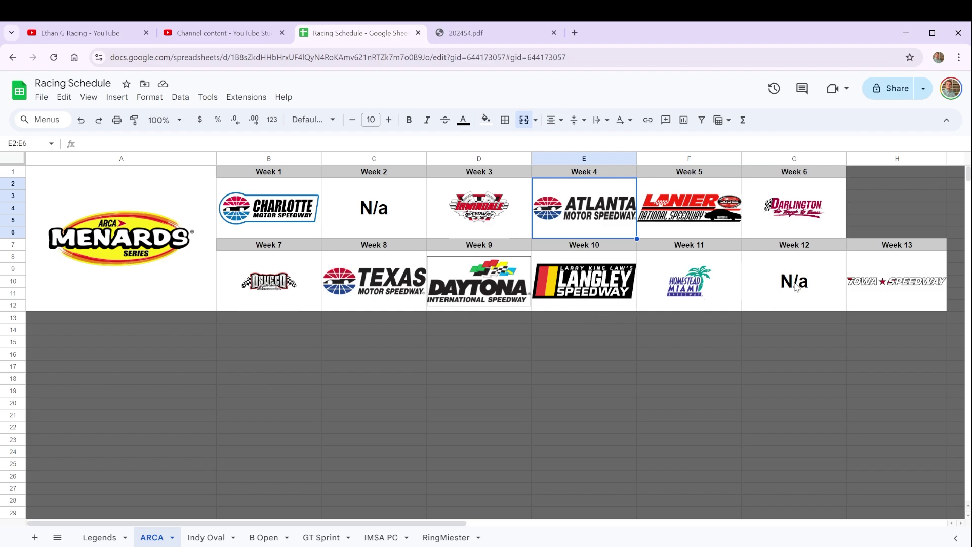
click(454, 31)
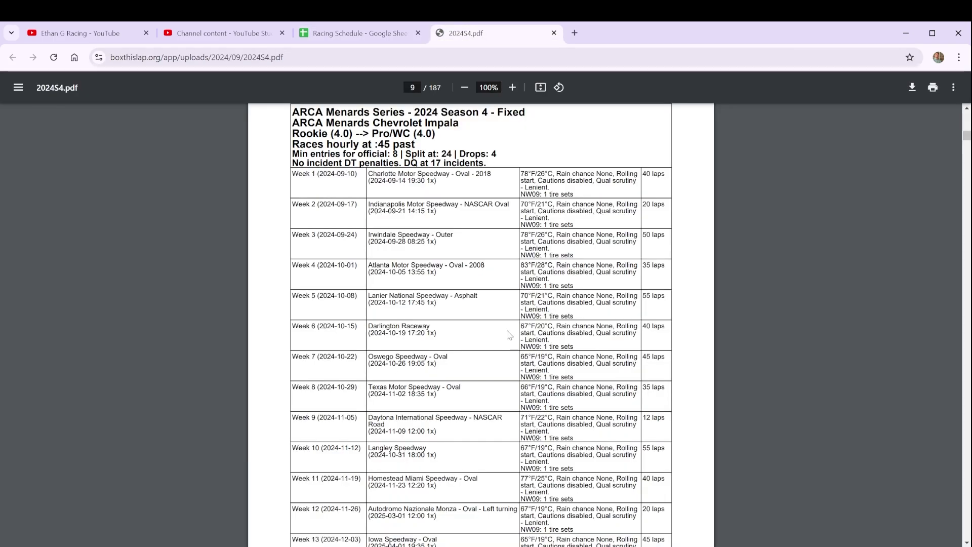
scroll(442, 354, down, 3)
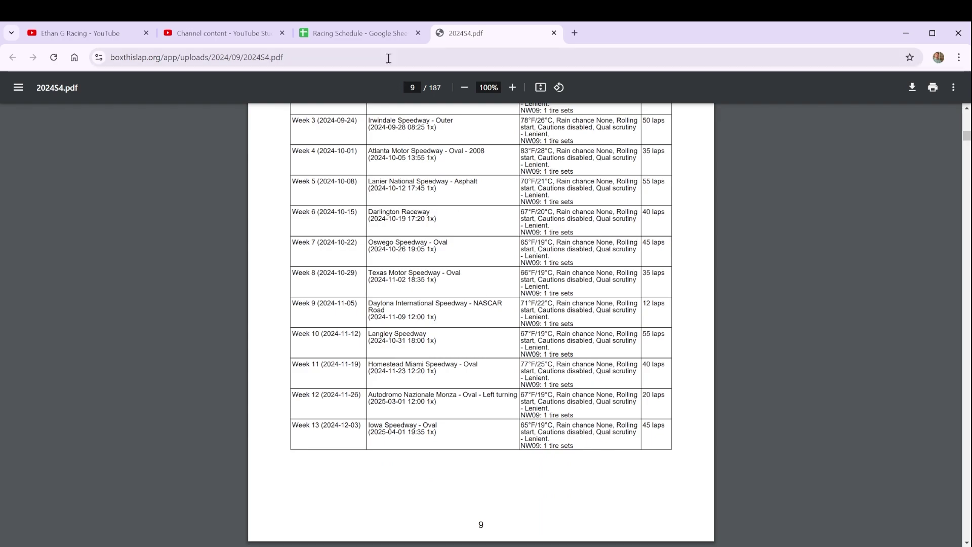
click(363, 35)
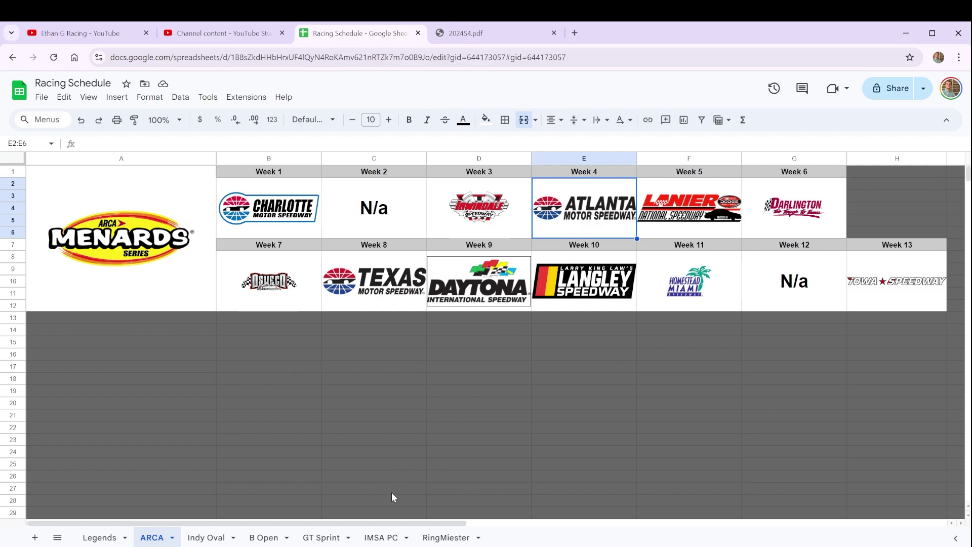
Step: Review the weekly schedules on the Indy Oval, B Open, GT Sprint, IMSA PC and RingMiester sheets
click(215, 538)
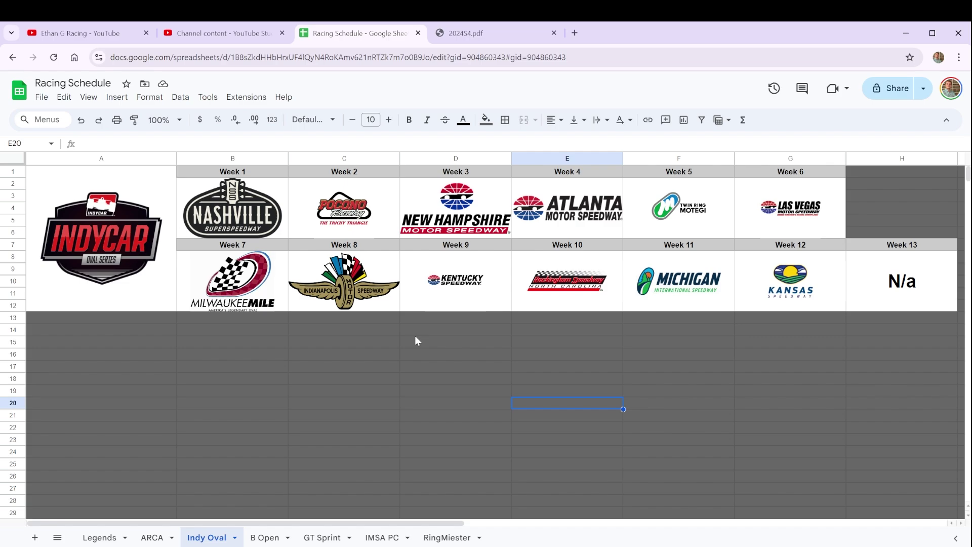
click(932, 278)
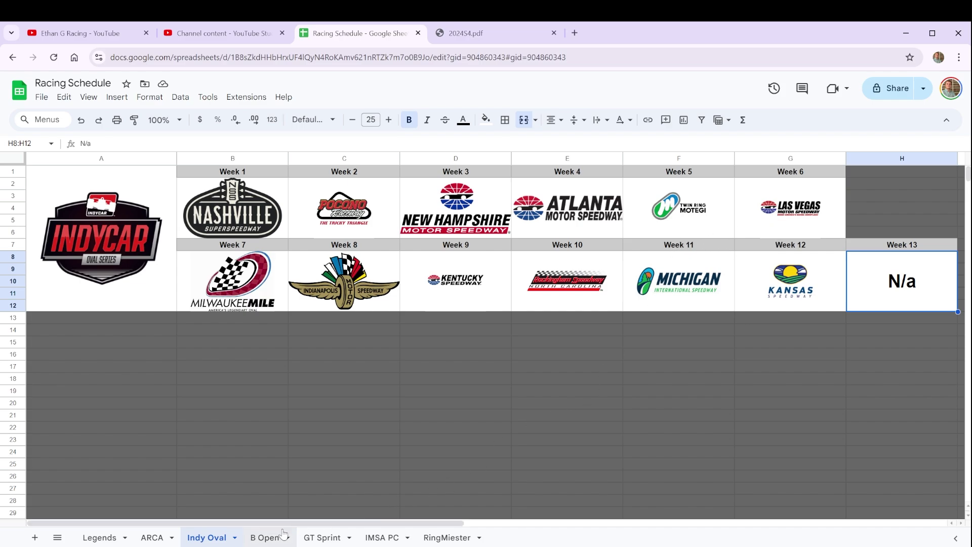
click(266, 537)
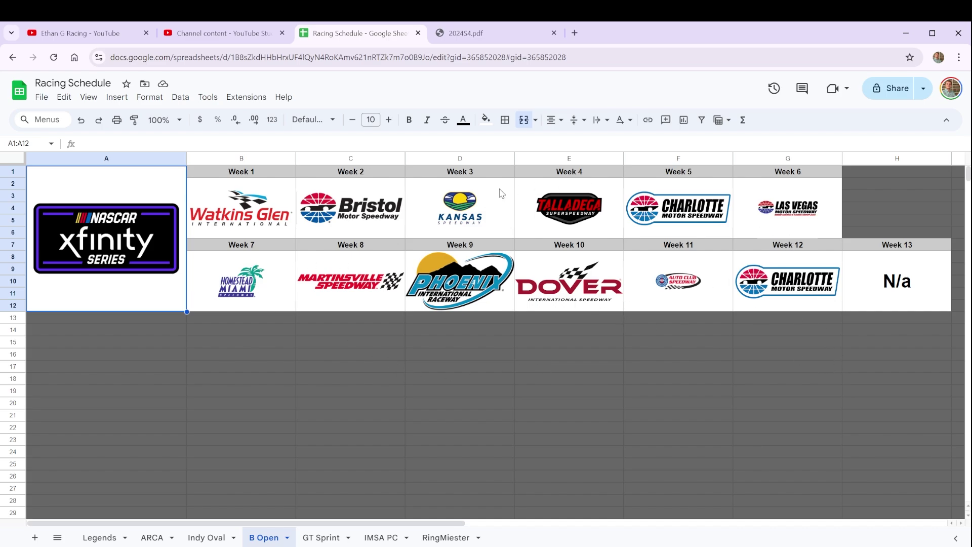
click(474, 285)
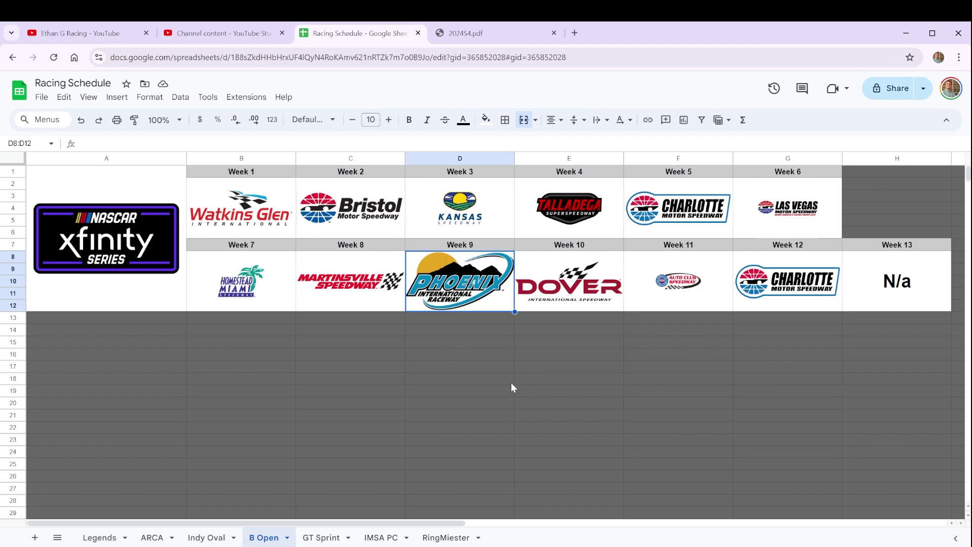
click(324, 537)
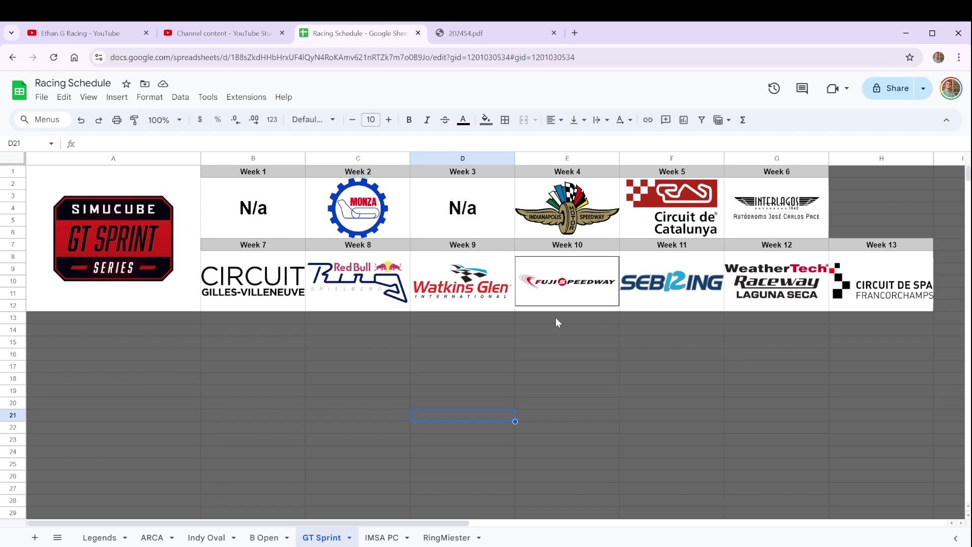
click(395, 542)
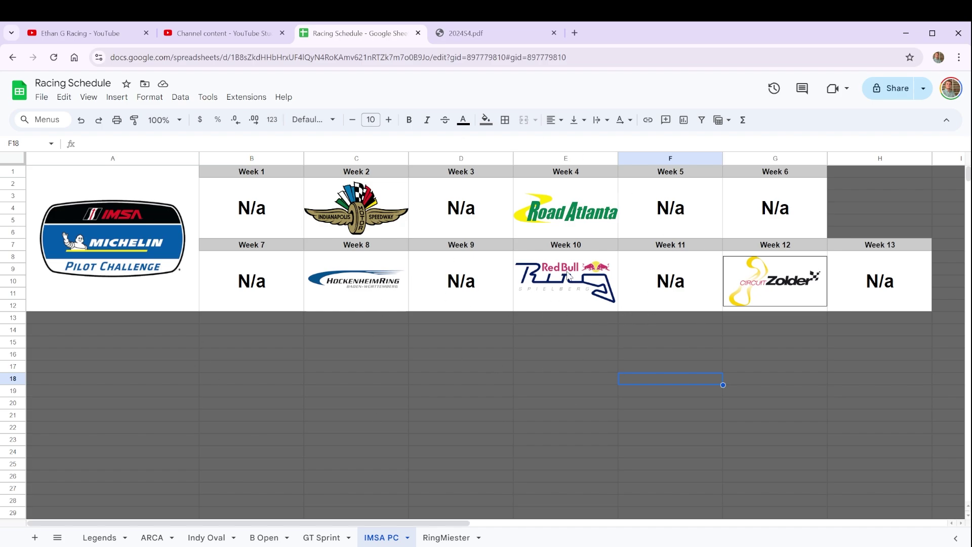
click(446, 537)
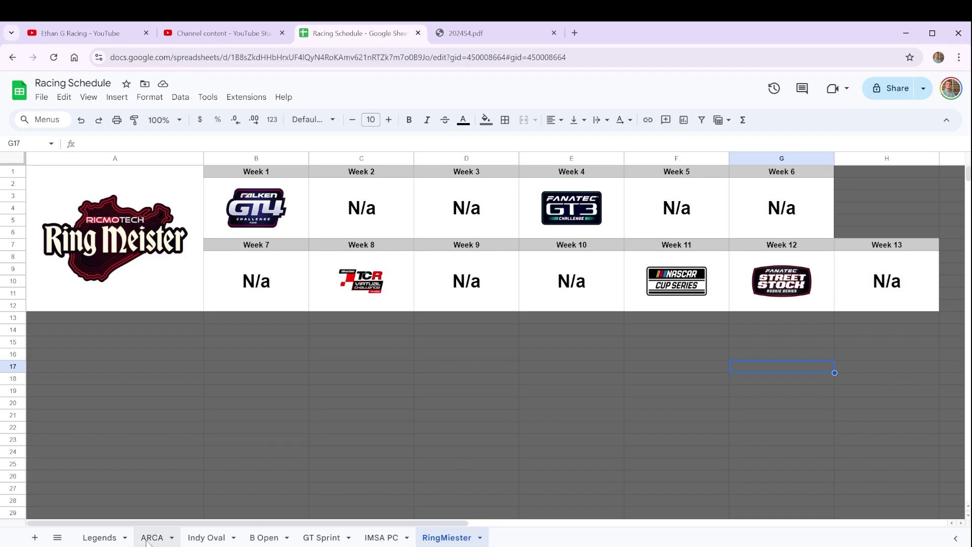
Step: Go through all seven series sheets again in order, from Legends to RingMiester, to recap the season schedule
click(99, 537)
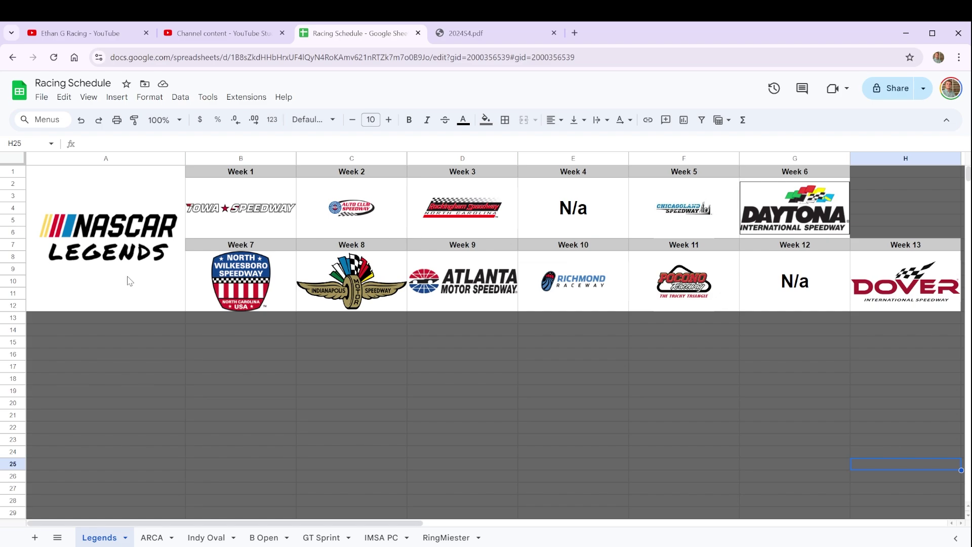
click(154, 537)
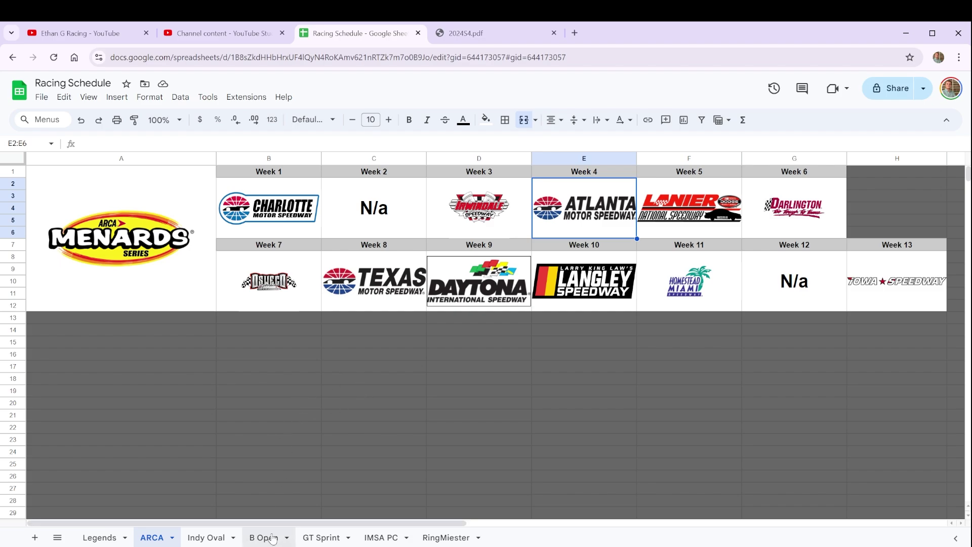
click(206, 537)
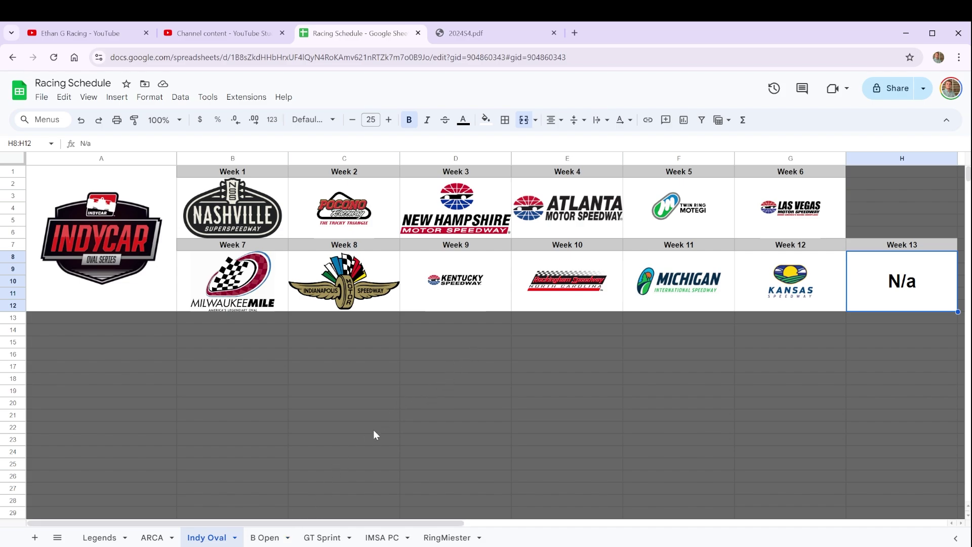
click(264, 537)
click(199, 543)
click(264, 537)
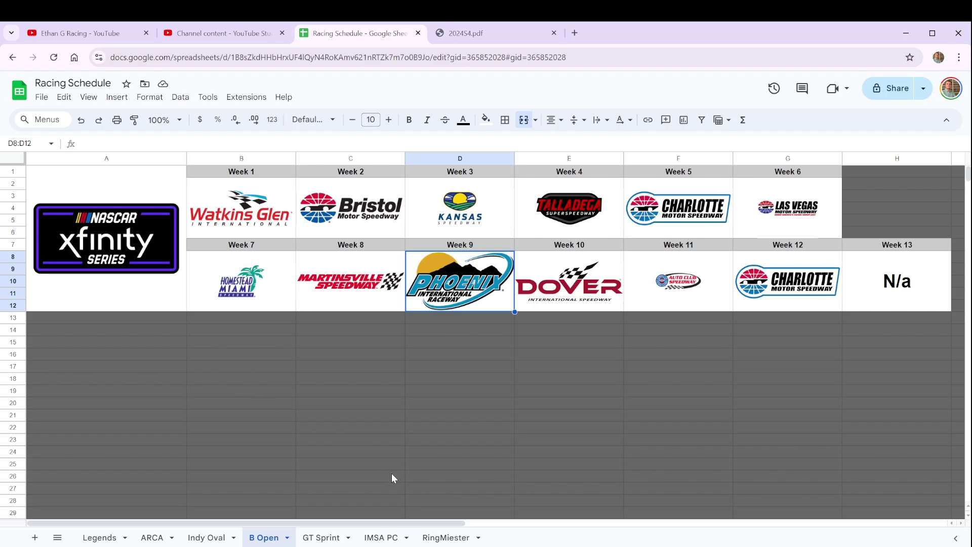
click(321, 537)
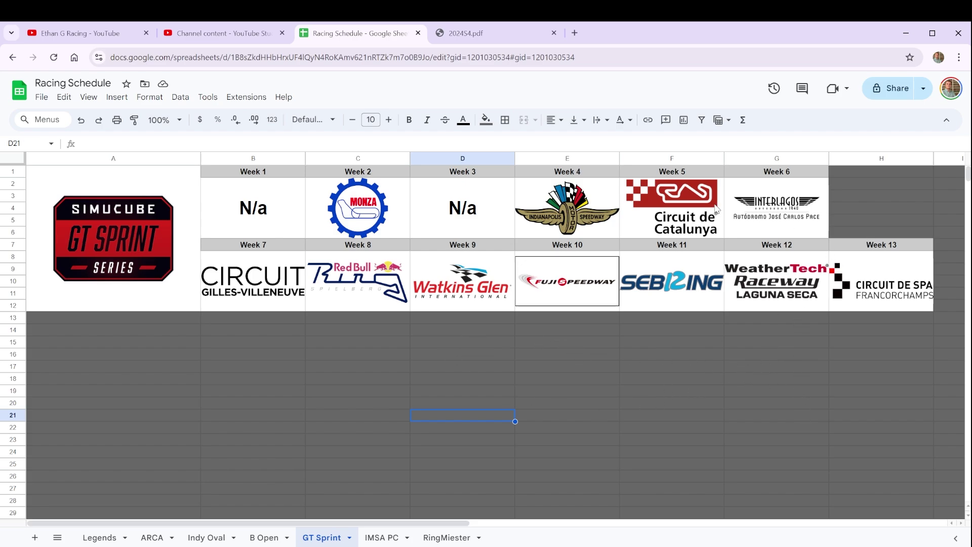
click(379, 539)
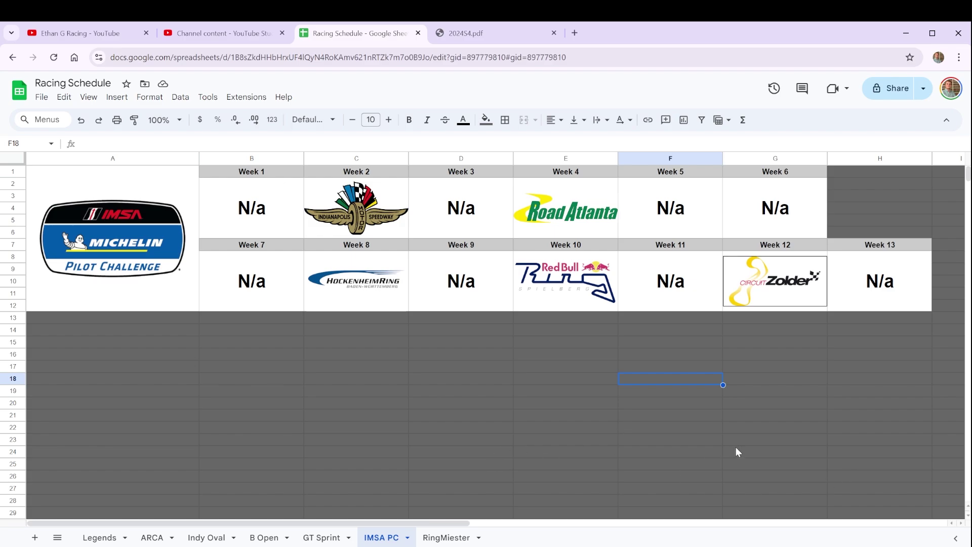
click(447, 537)
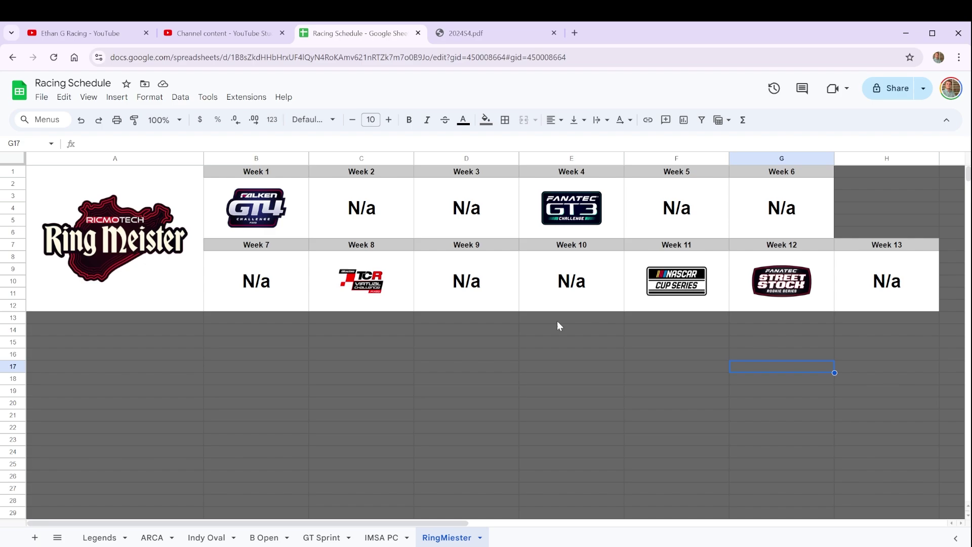